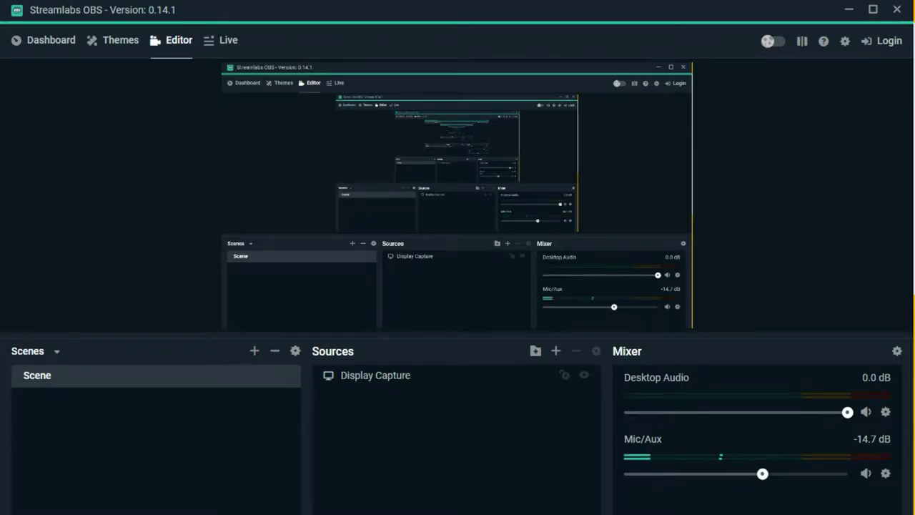
Switch from Streamlabs OBS to the REAPER RamsaVsVLZDemo drum session.
{"action": "key", "text": "alt+Tab"}
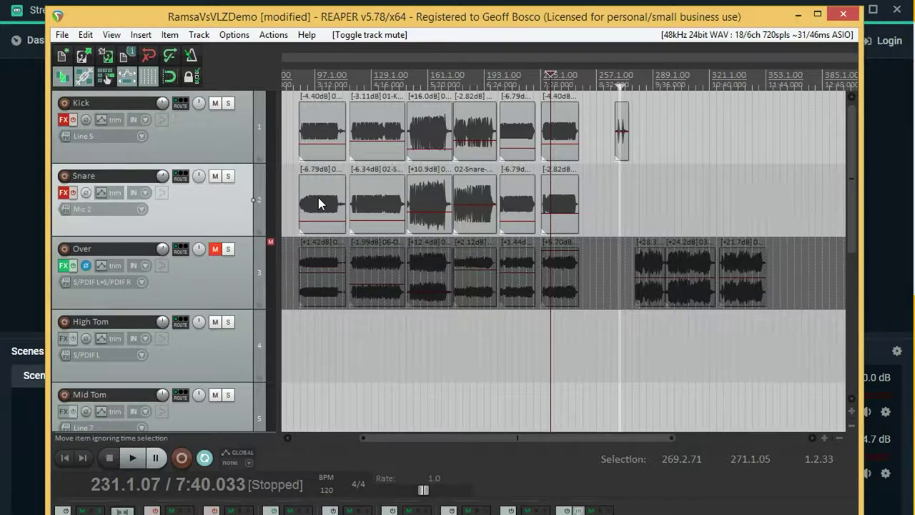
Place the edit cursor near the project start at 4.1.33.
{"action": "scroll", "coordinate": [315, 192], "scroll_direction": "down", "scroll_amount": 2}
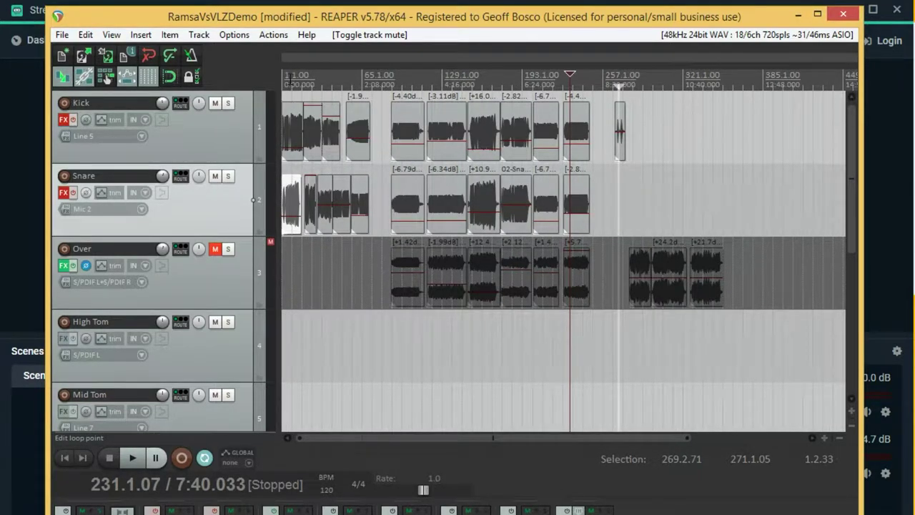
{"action": "left_click", "coordinate": [285, 80]}
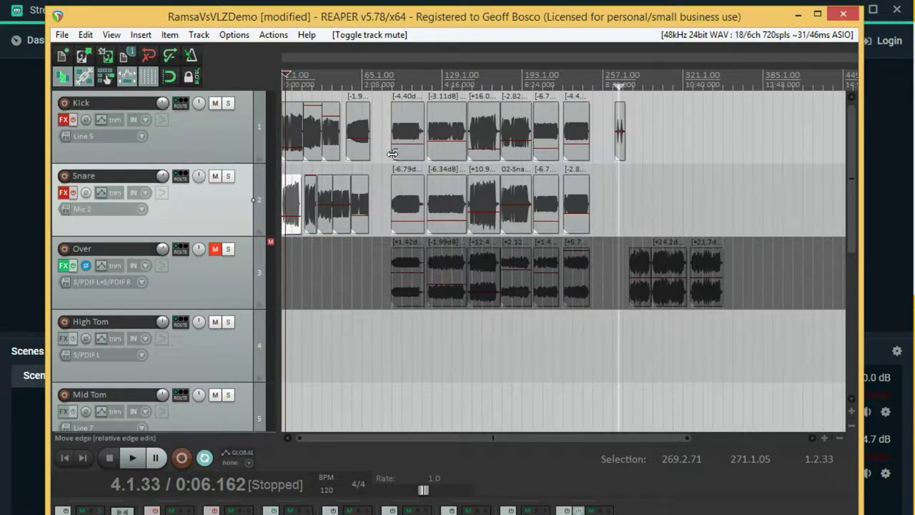
{"action": "scroll", "coordinate": [372, 280], "scroll_direction": "up", "scroll_amount": 3}
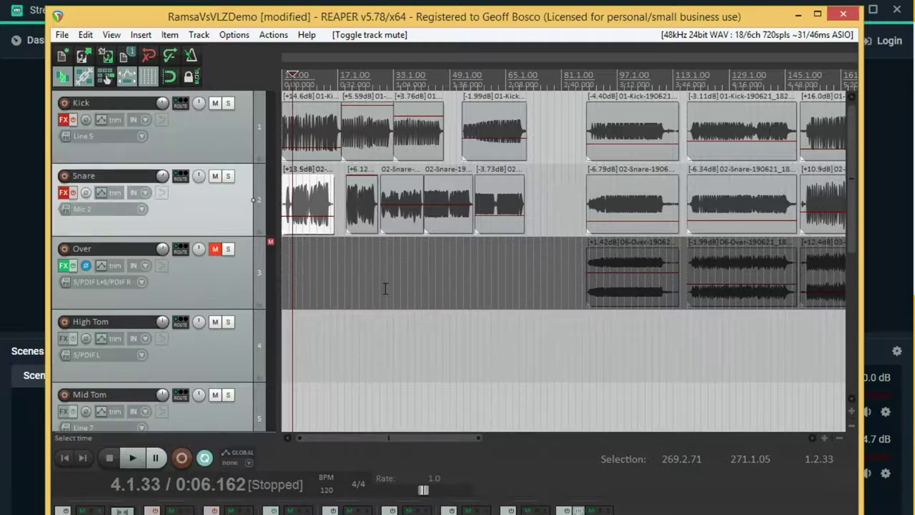
{"action": "key", "text": "space"}
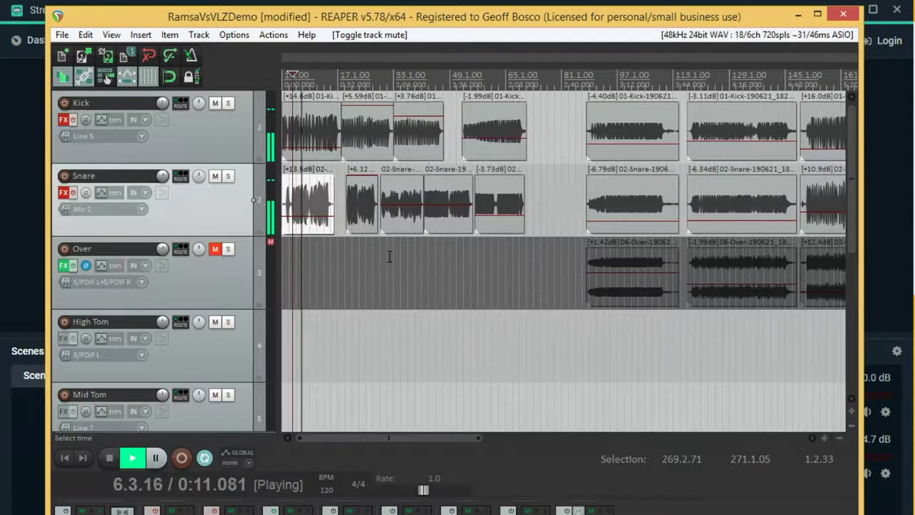
{"action": "key", "text": "space"}
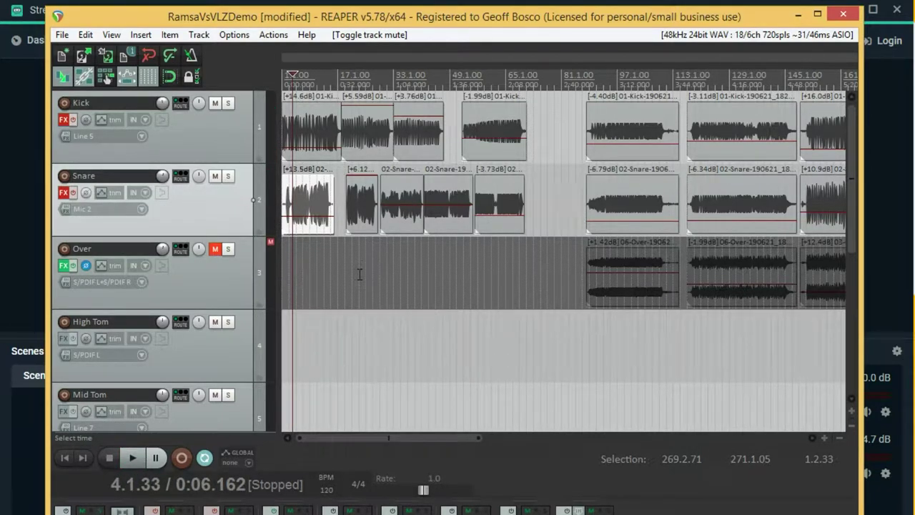
{"action": "key", "text": "space"}
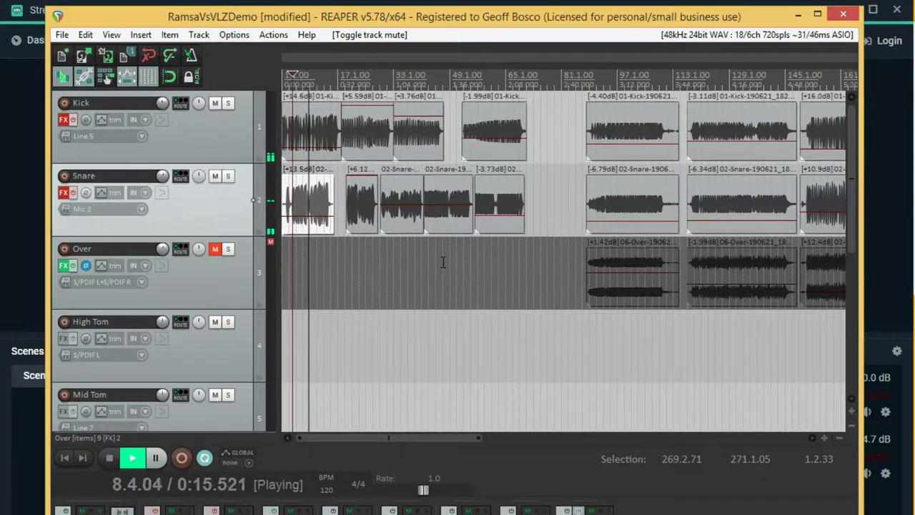
{"action": "key", "text": "space"}
{"action": "scroll", "coordinate": [443, 262], "scroll_direction": "down", "scroll_amount": 2}
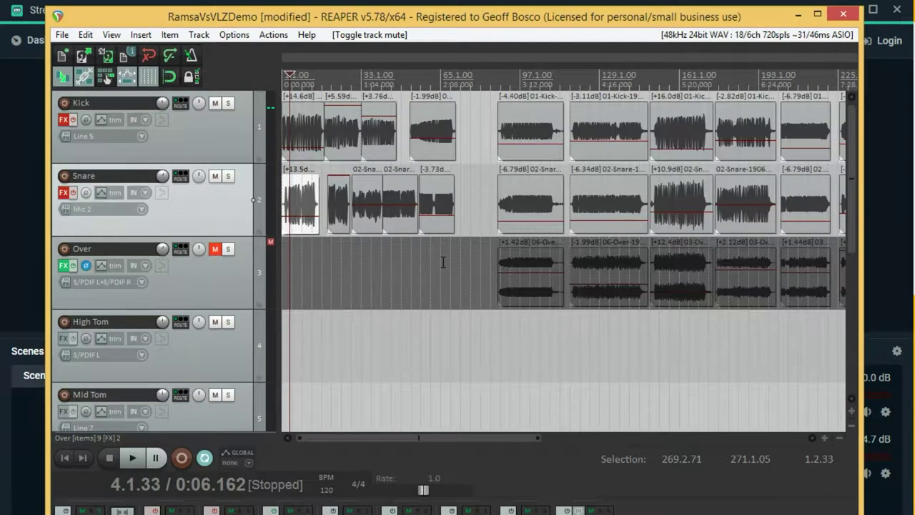
Play the Kick, Snare and Over takes from around bar 153, then stop.
{"action": "left_click", "coordinate": [660, 79]}
{"action": "key", "text": "space"}
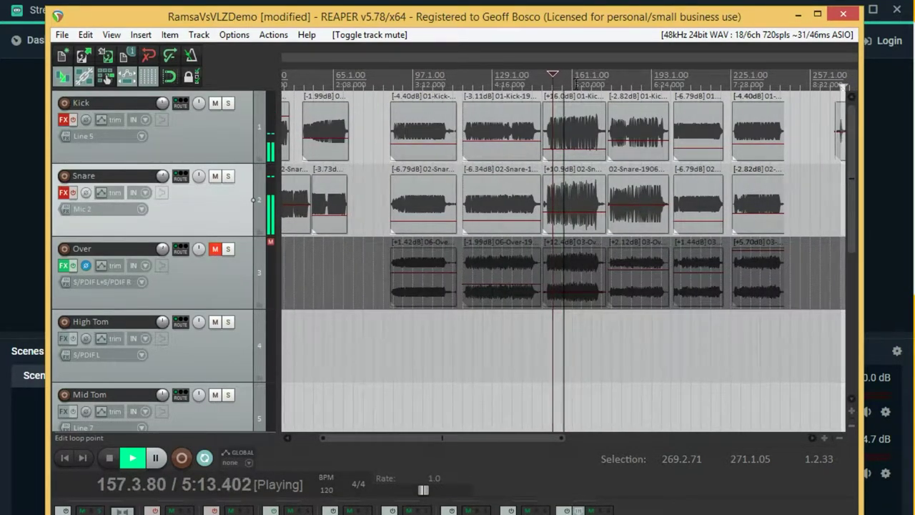
{"action": "scroll", "coordinate": [442, 214], "scroll_direction": "down", "scroll_amount": 3}
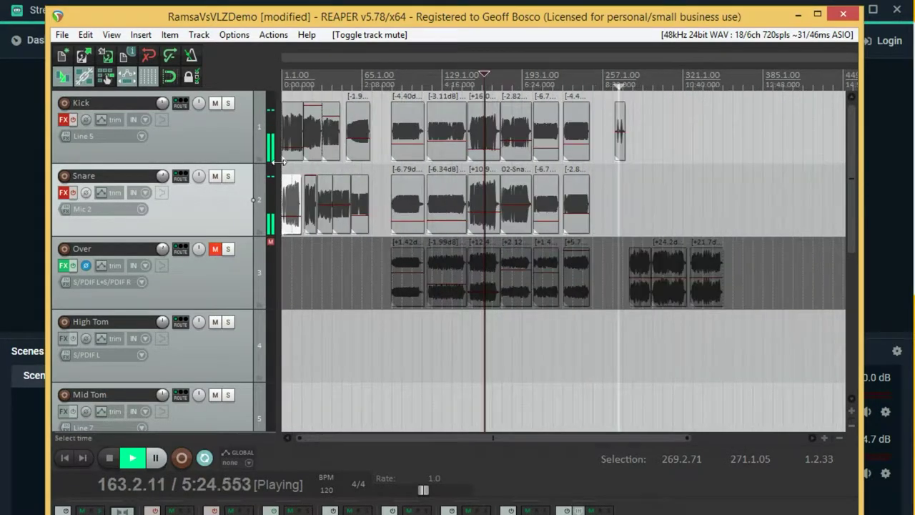
{"action": "key", "text": "space"}
{"action": "key", "text": "space"}
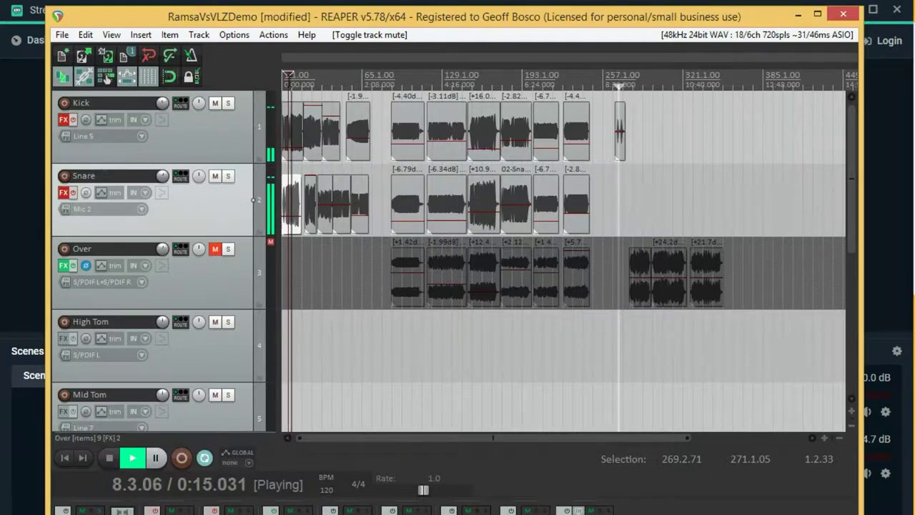
Replay the takes from 6.2.45, then jump playback to around bar 165.
{"action": "key", "text": "space"}
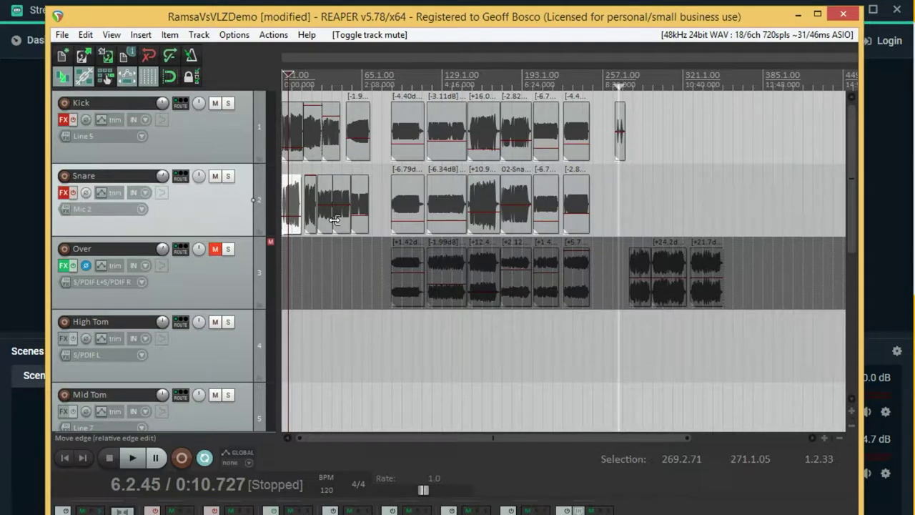
{"action": "scroll", "coordinate": [335, 215], "scroll_direction": "up", "scroll_amount": 3}
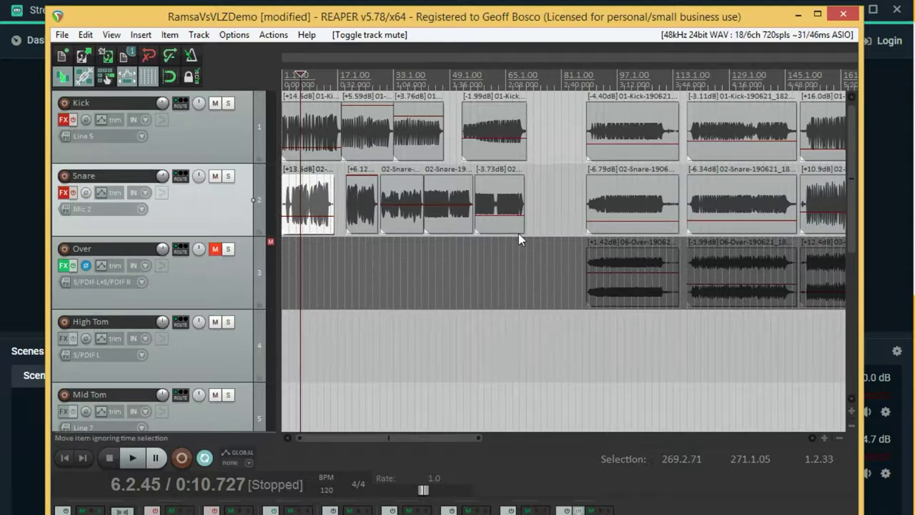
{"action": "key", "text": "space"}
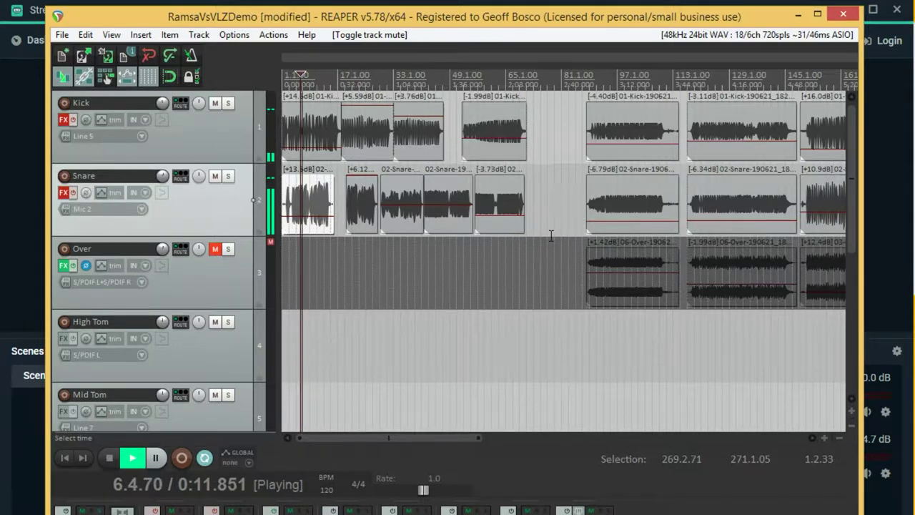
{"action": "scroll", "coordinate": [547, 233], "scroll_direction": "down", "scroll_amount": 1}
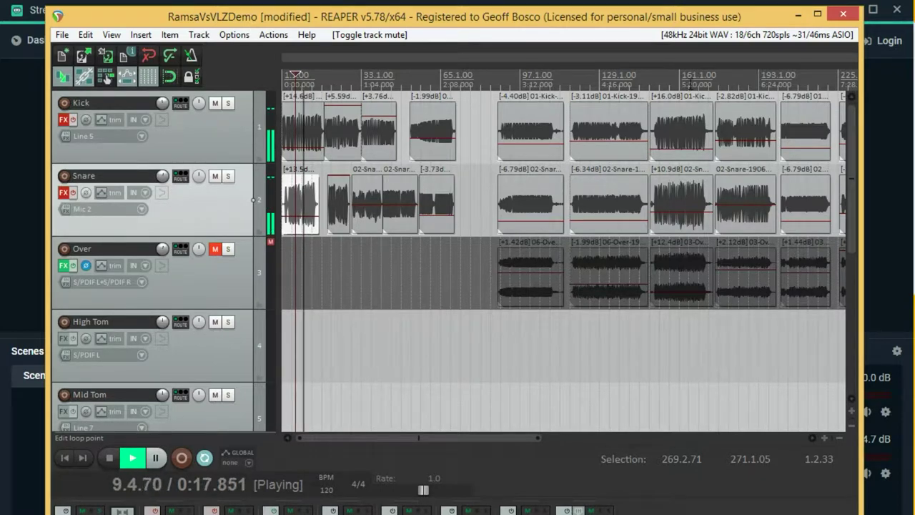
{"action": "left_click", "coordinate": [687, 81]}
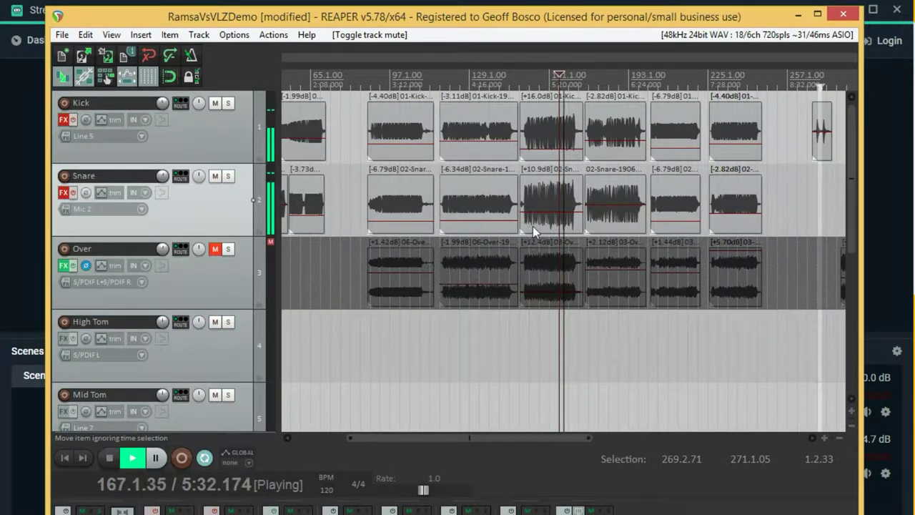
Play the Kick and Snare takes from 29.3.58 with Over still muted.
{"action": "key", "text": "space"}
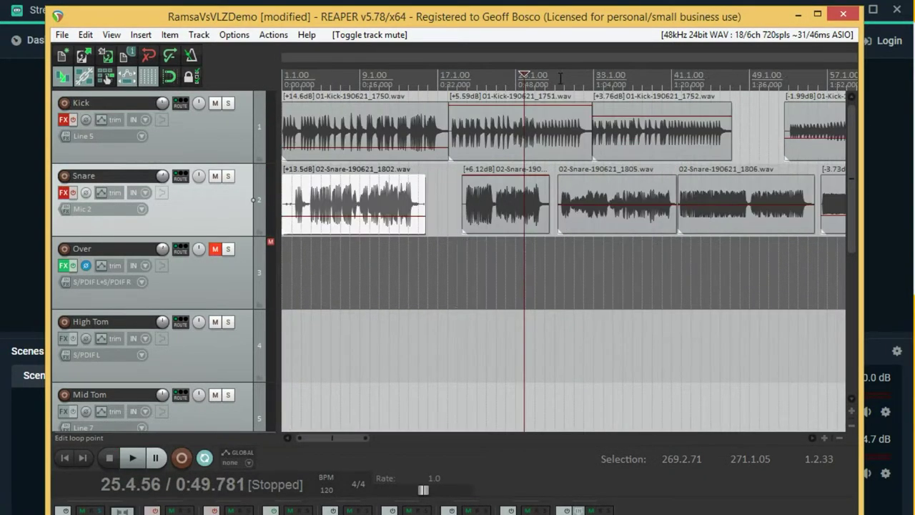
{"action": "left_click", "coordinate": [560, 79]}
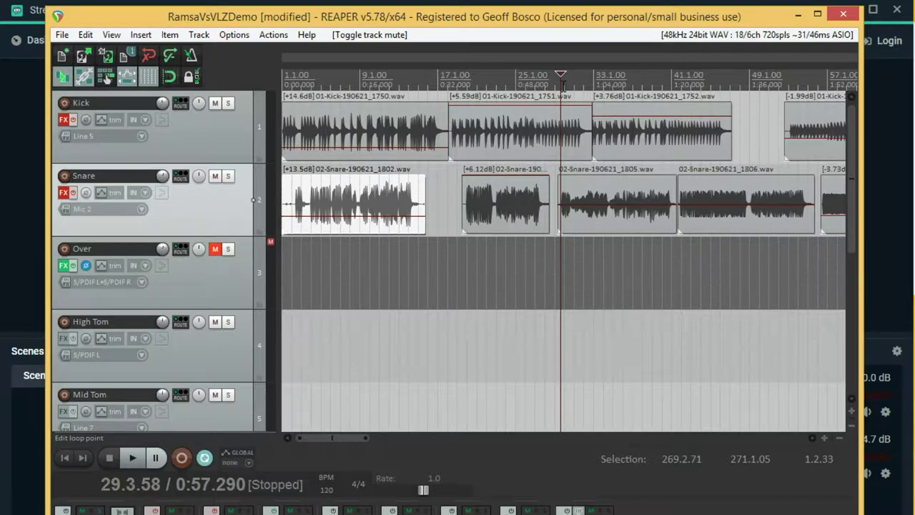
{"action": "key", "text": "space"}
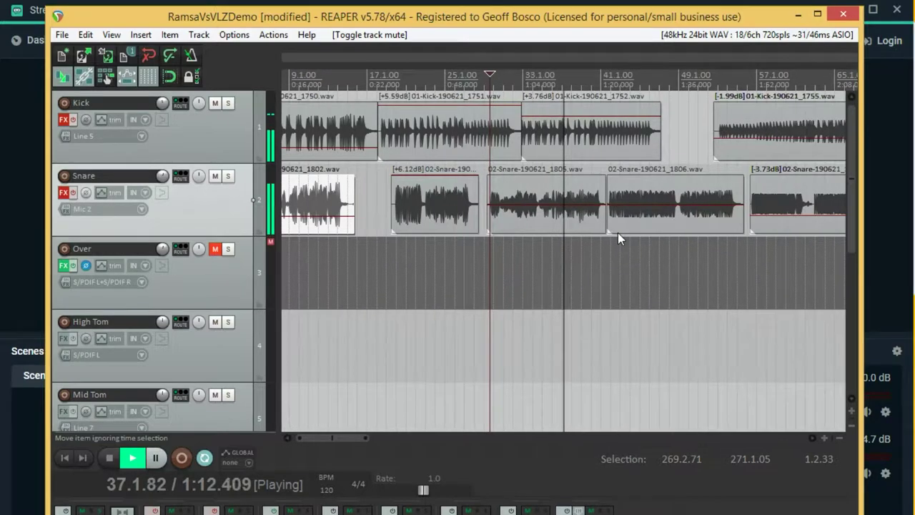
{"action": "scroll", "coordinate": [632, 212], "scroll_direction": "down", "scroll_amount": 4}
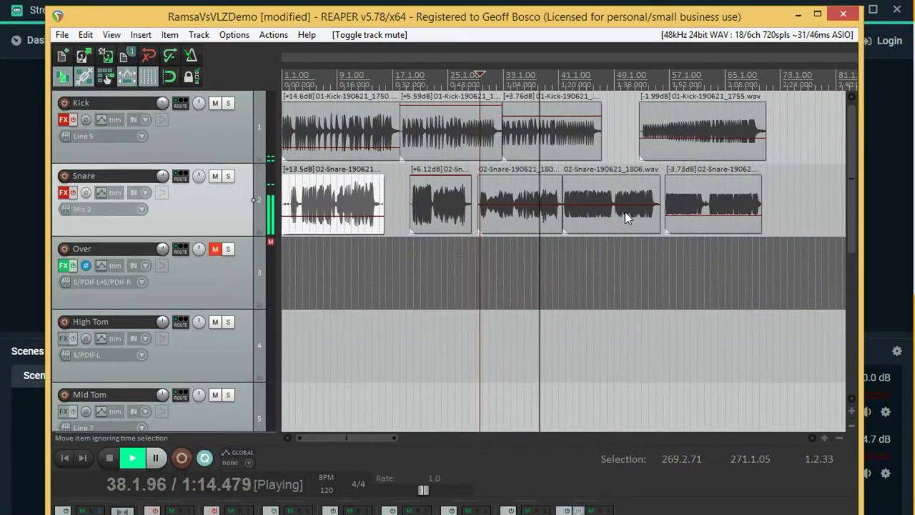
Audition the drum takes from bar 184, then stop.
{"action": "key", "text": "space"}
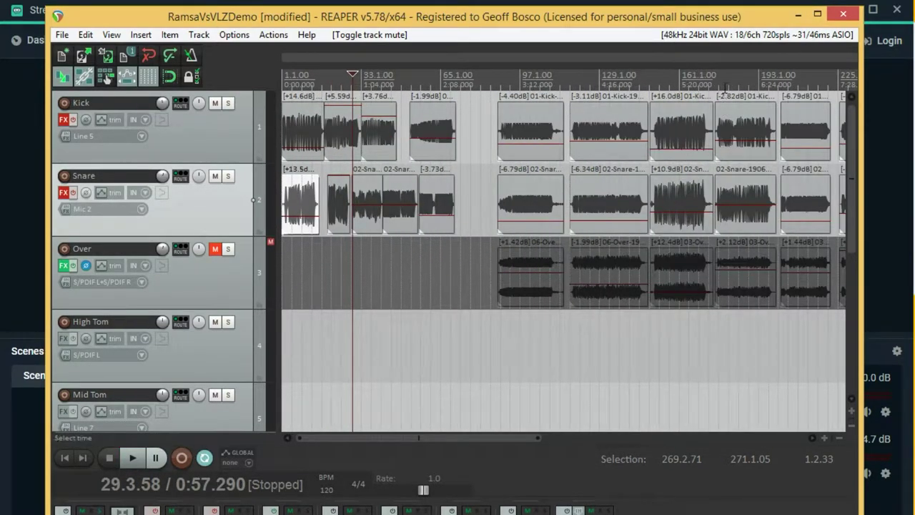
{"action": "left_click", "coordinate": [736, 76]}
{"action": "key", "text": "space"}
{"action": "scroll", "coordinate": [550, 178], "scroll_direction": "up", "scroll_amount": 3}
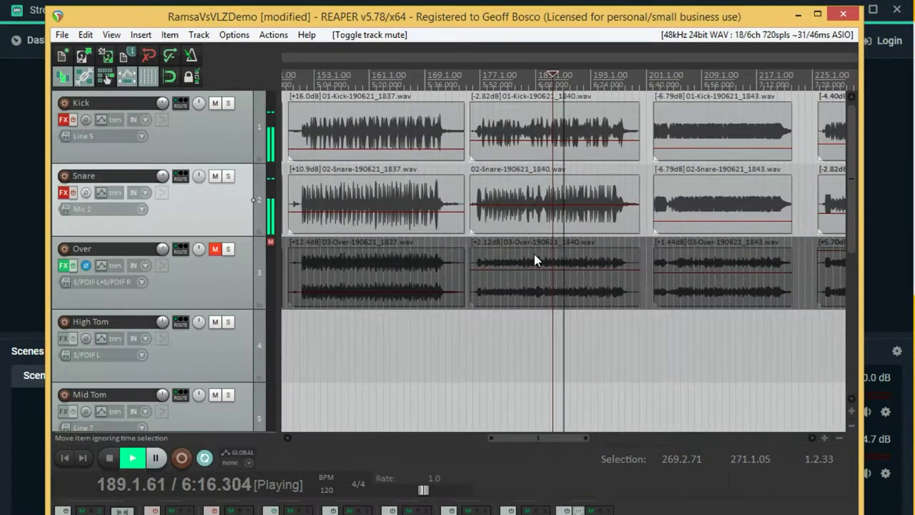
{"action": "scroll", "coordinate": [393, 223], "scroll_direction": "down", "scroll_amount": 2}
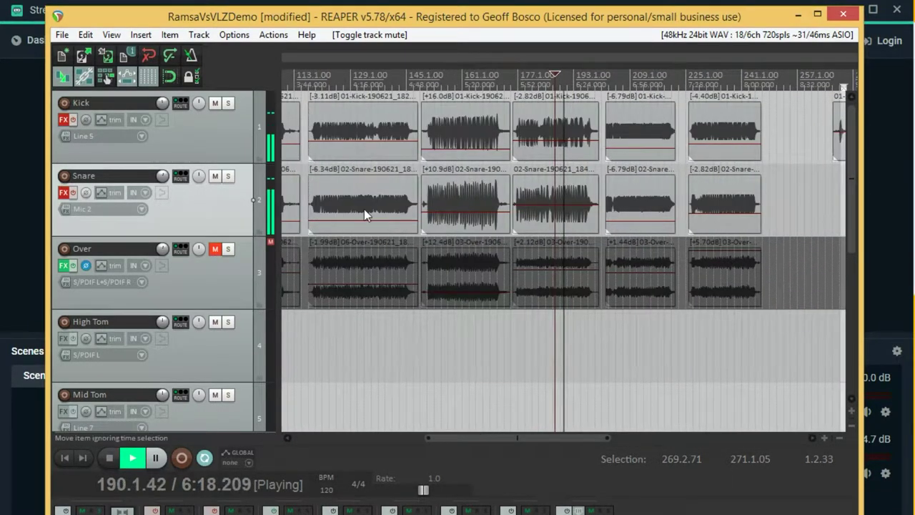
{"action": "scroll", "coordinate": [342, 191], "scroll_direction": "down", "scroll_amount": 2}
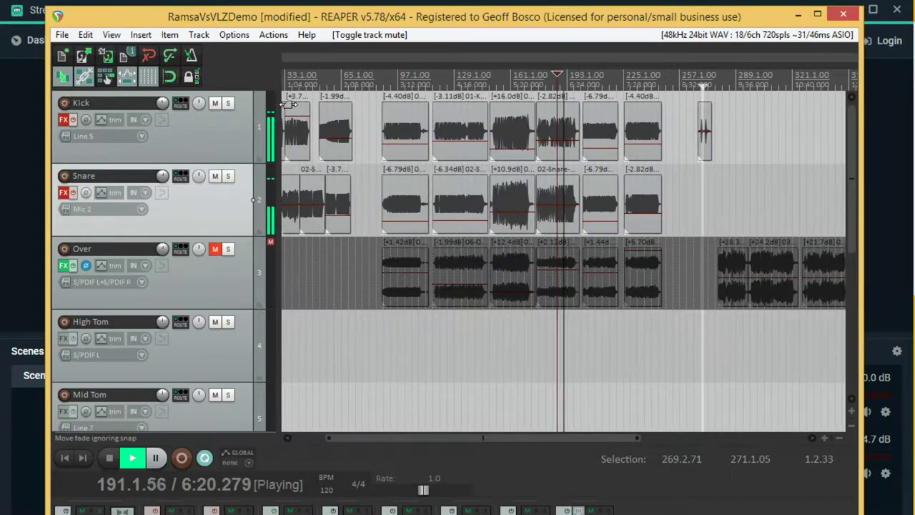
{"action": "key", "text": "space"}
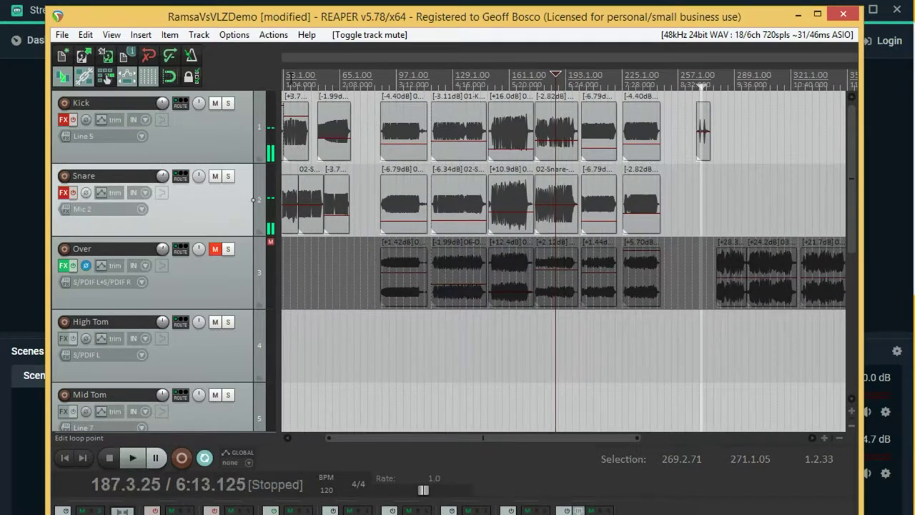
Play from the view start, then from bar 121, stopping back at bar 121.
{"action": "key", "text": "Home"}
{"action": "key", "text": "space"}
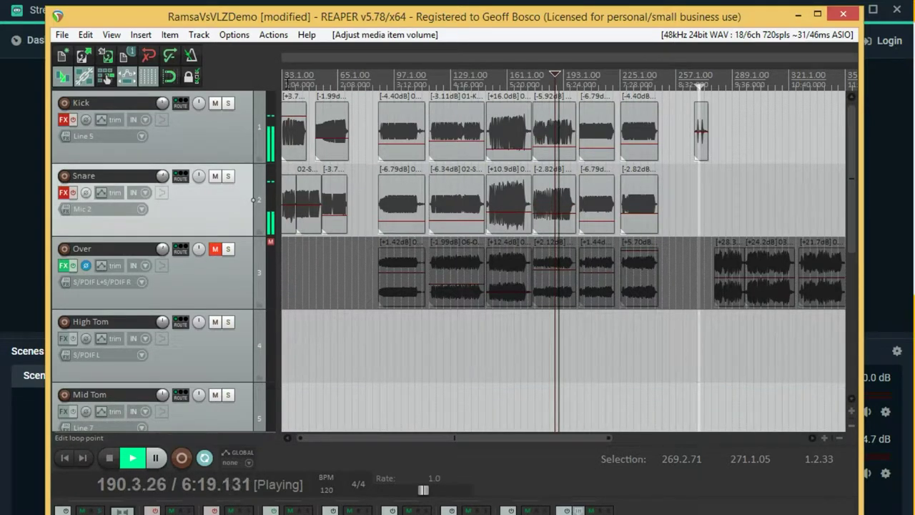
{"action": "key", "text": "Home"}
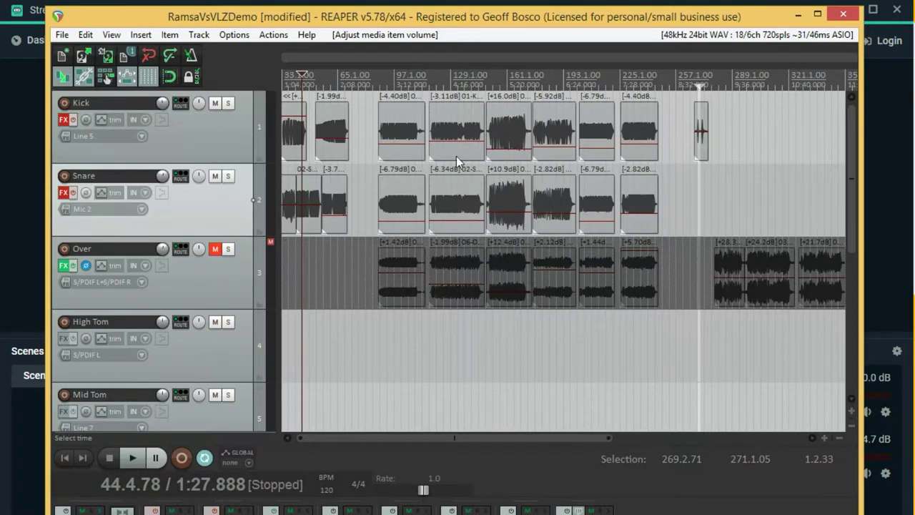
{"action": "left_click", "coordinate": [437, 77]}
{"action": "key", "text": "space"}
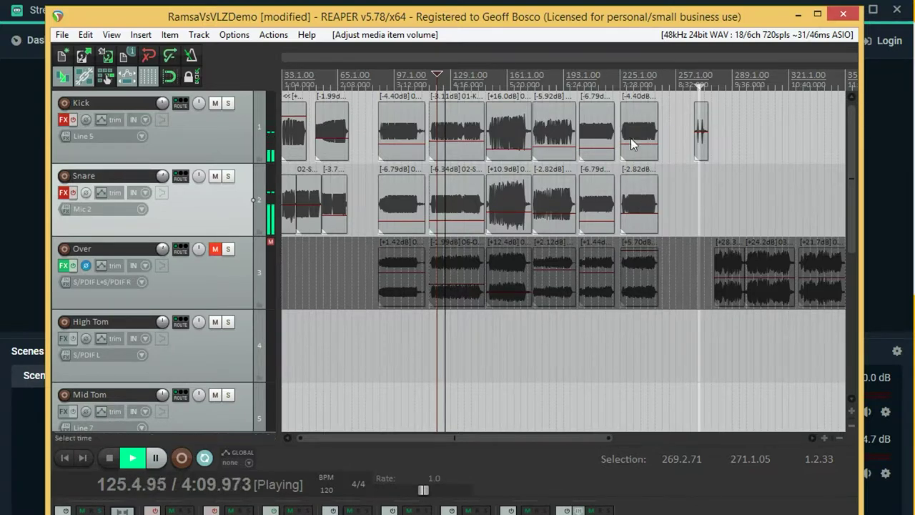
{"action": "key", "text": "space"}
Audition the takes from bar 231, stopping at 231.2.69.
{"action": "left_click", "coordinate": [631, 76]}
{"action": "key", "text": "space"}
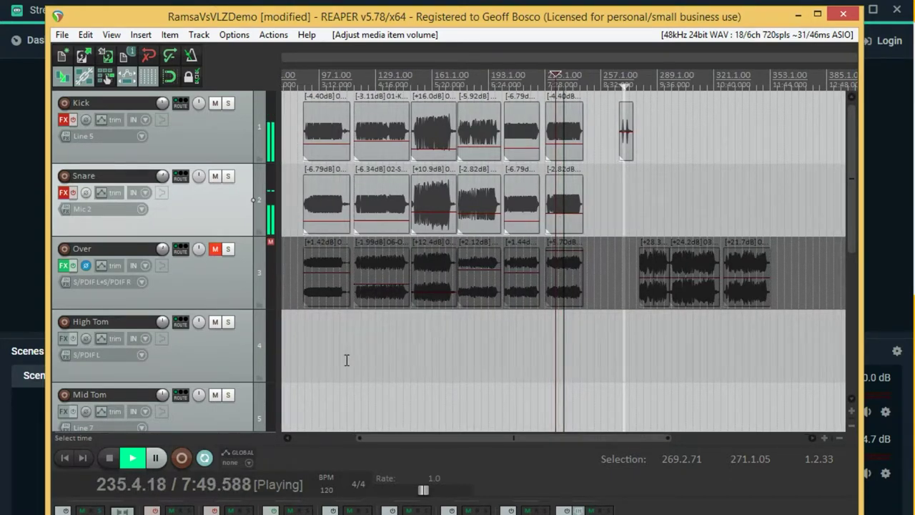
{"action": "key", "text": "space"}
Unmute the Over track, play from bar 122, and solo Over.
{"action": "left_click", "coordinate": [216, 249]}
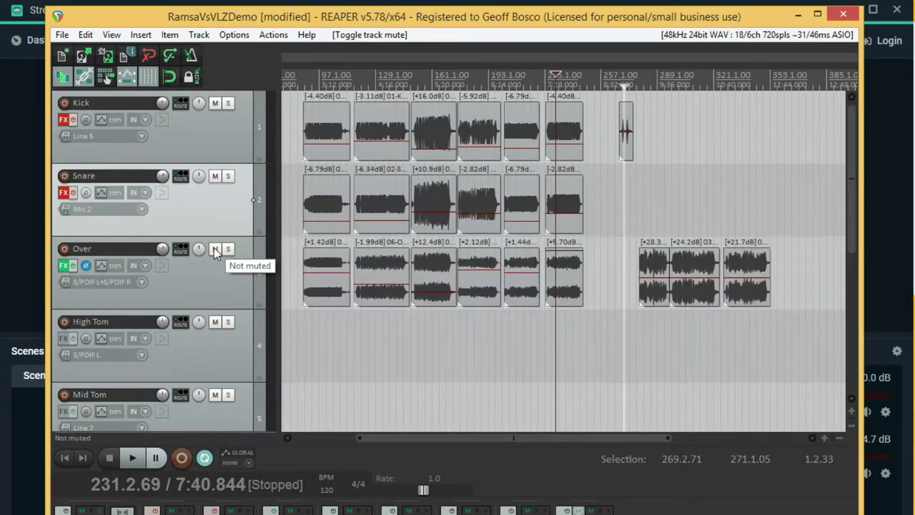
{"action": "left_click", "coordinate": [363, 307]}
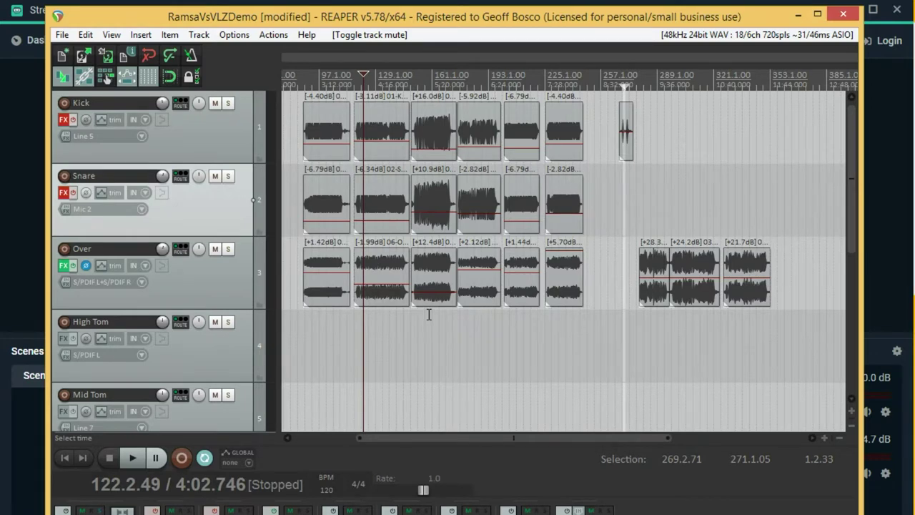
{"action": "key", "text": "space"}
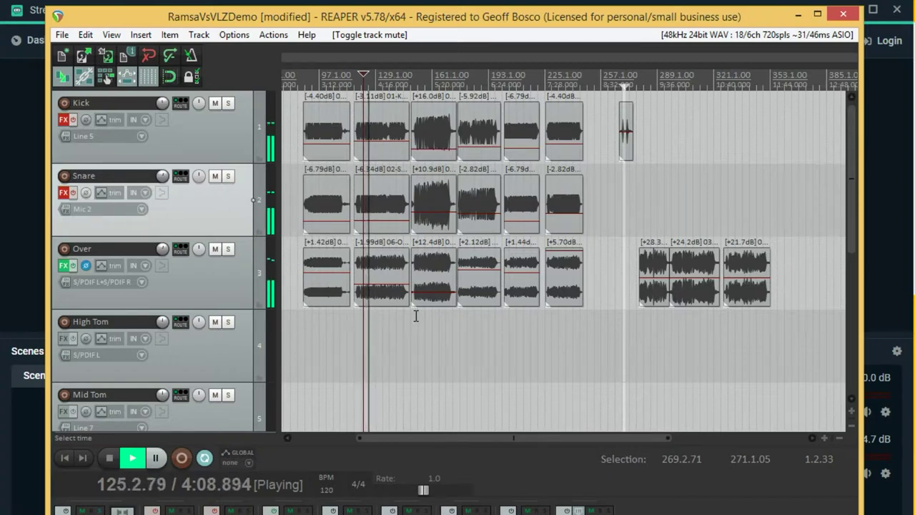
{"action": "left_click", "coordinate": [227, 249]}
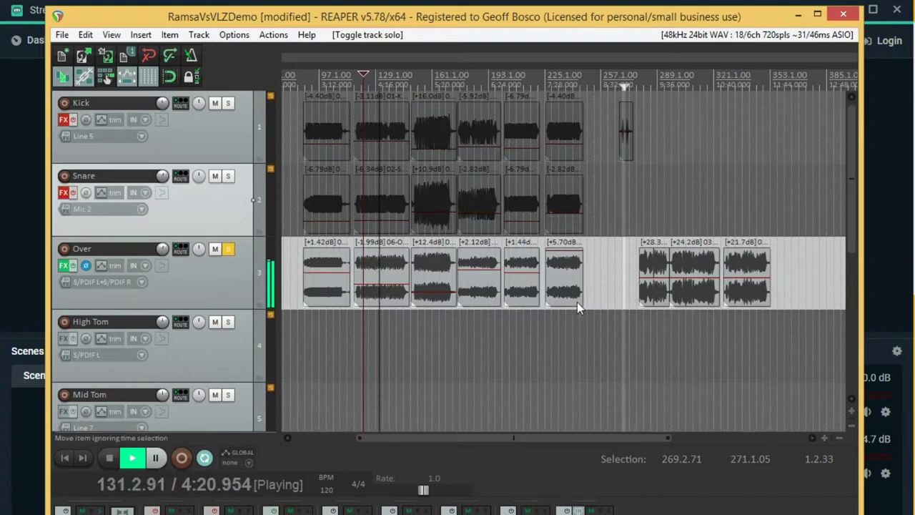
Toggle the Over solo off, on and off while playing around bar 226, then stop.
{"action": "left_click", "coordinate": [224, 252]}
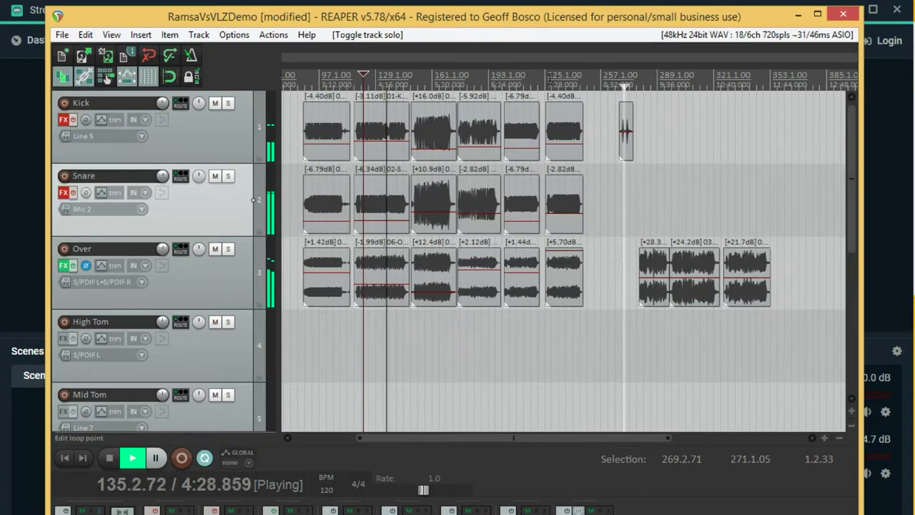
{"action": "left_click", "coordinate": [547, 79]}
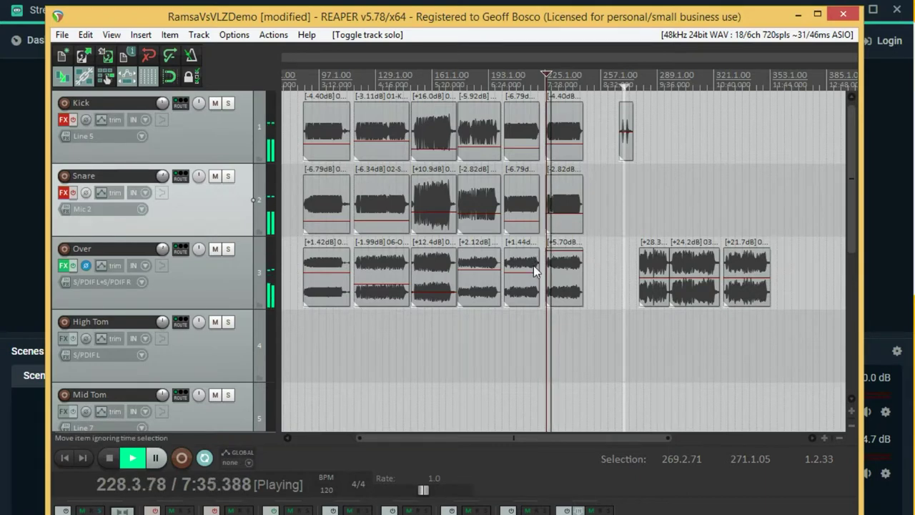
{"action": "scroll", "coordinate": [560, 262], "scroll_direction": "up", "scroll_amount": 3}
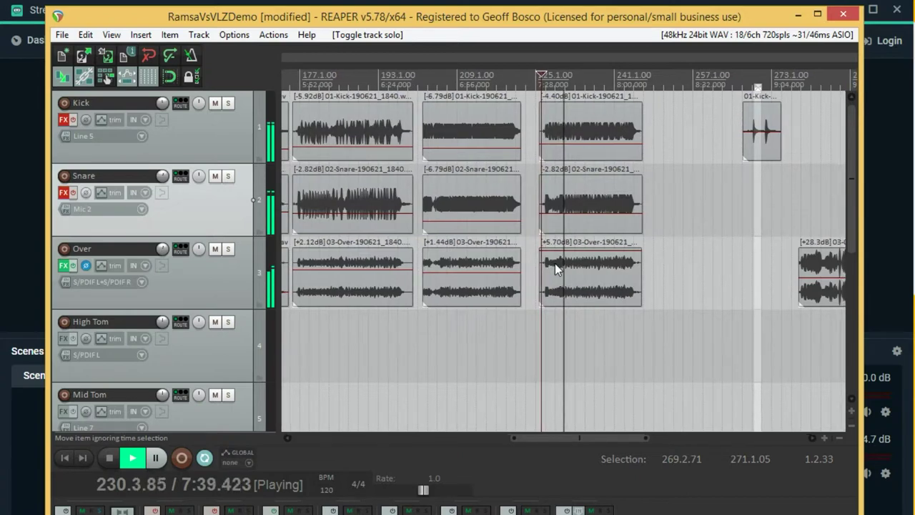
{"action": "left_click", "coordinate": [227, 248]}
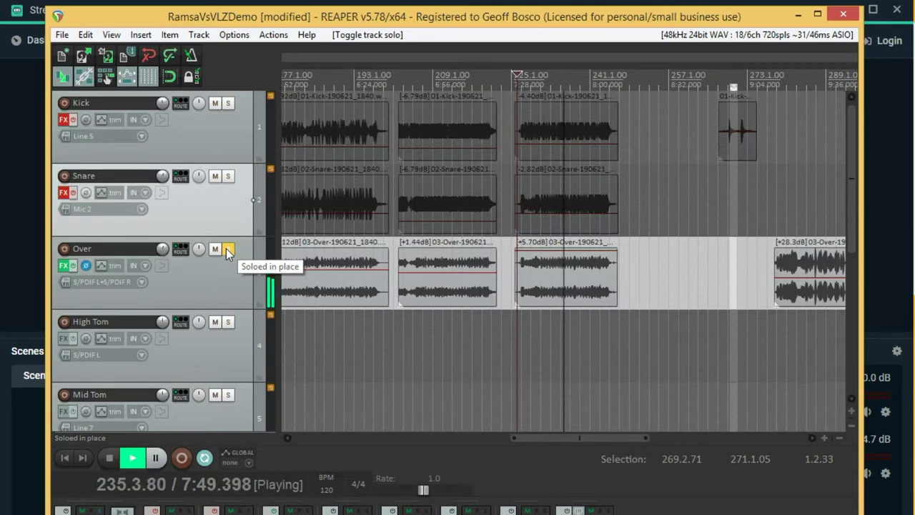
{"action": "left_click", "coordinate": [227, 249]}
{"action": "key", "text": "space"}
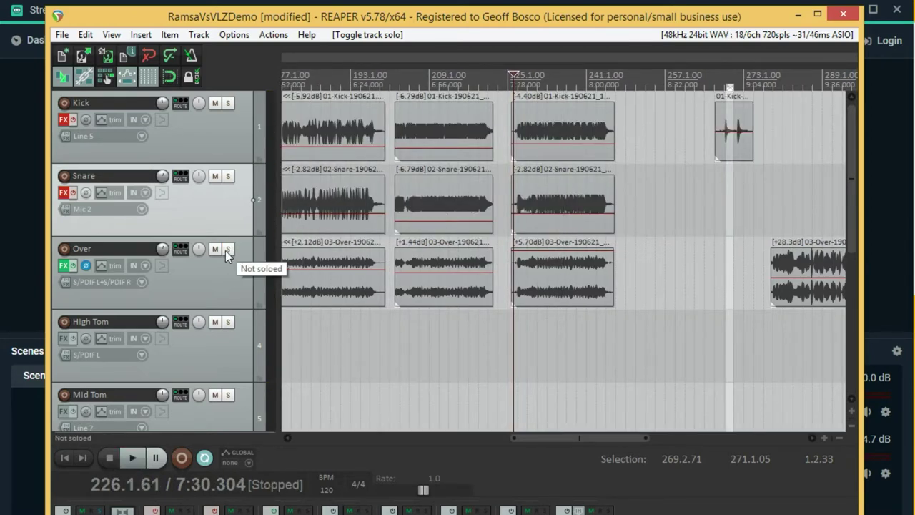
Re-solo the Over track and play it from bar 233.
{"action": "key", "text": "space"}
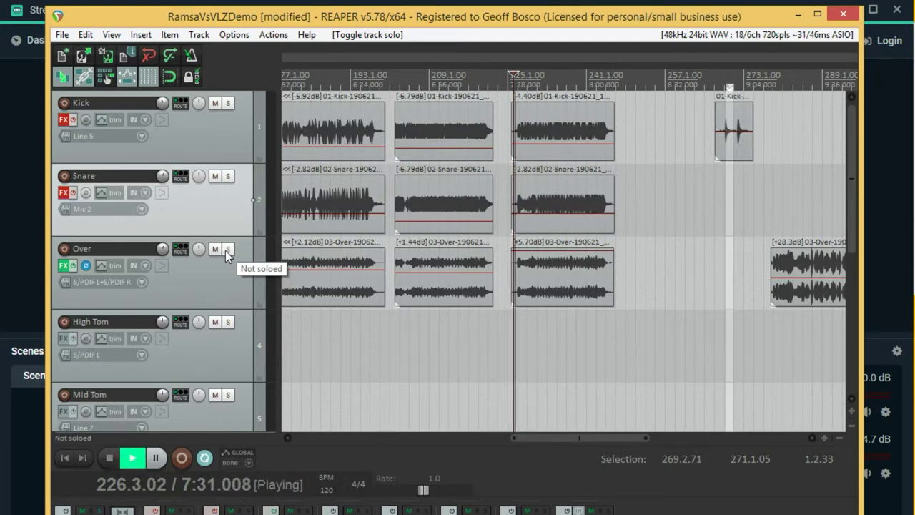
{"action": "key", "text": "space"}
{"action": "left_click", "coordinate": [228, 249]}
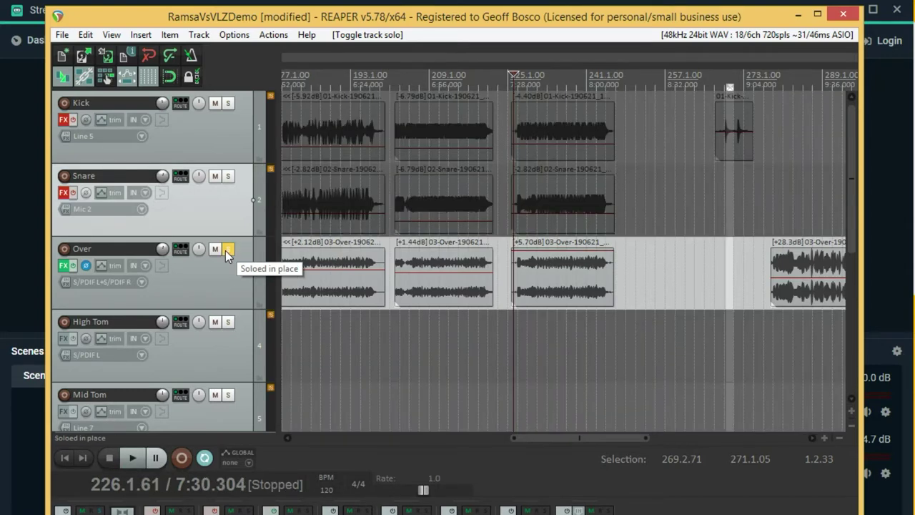
{"action": "left_click", "coordinate": [549, 77]}
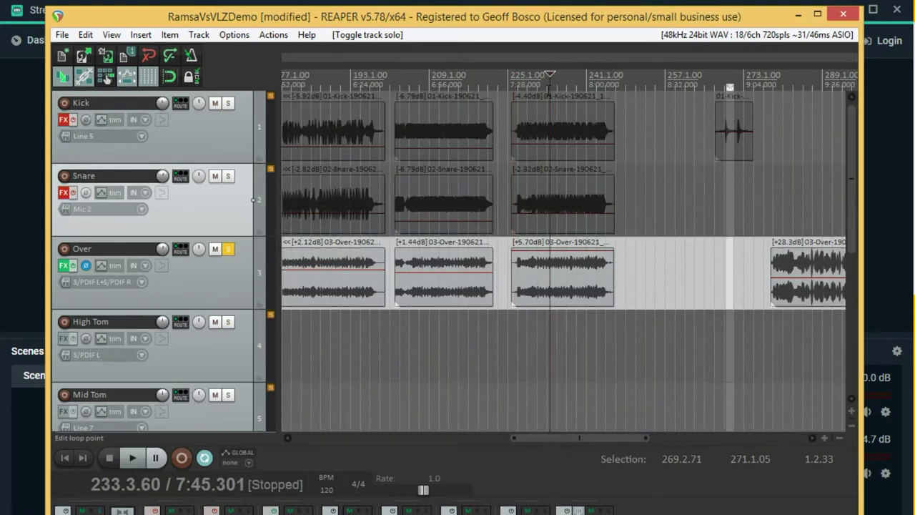
{"action": "key", "text": "space"}
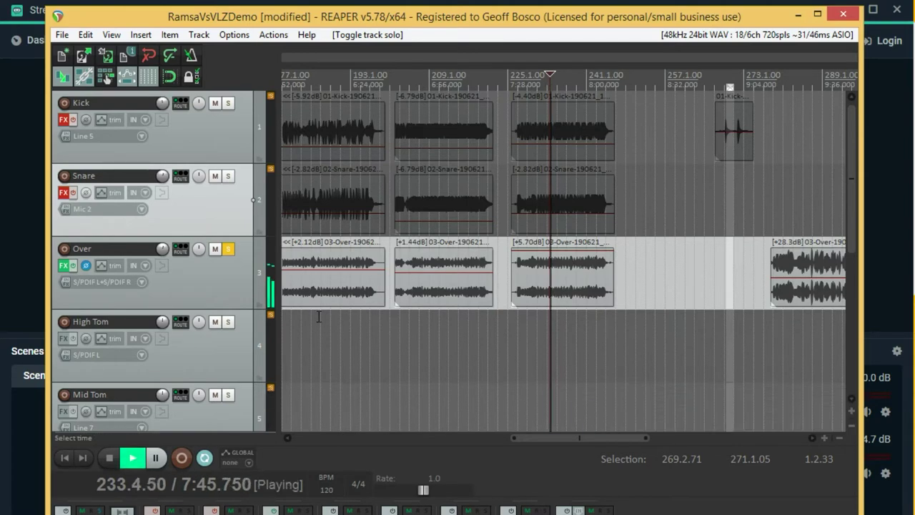
Jump playback between bars 128 and 233, stop at bar 122, and unsolo Over.
{"action": "scroll", "coordinate": [345, 276], "scroll_direction": "down", "scroll_amount": 3}
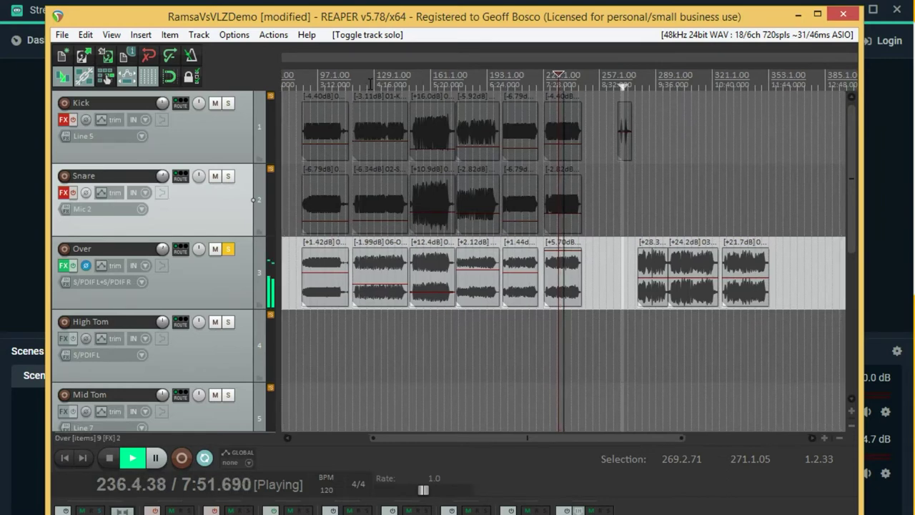
{"action": "left_click", "coordinate": [371, 78]}
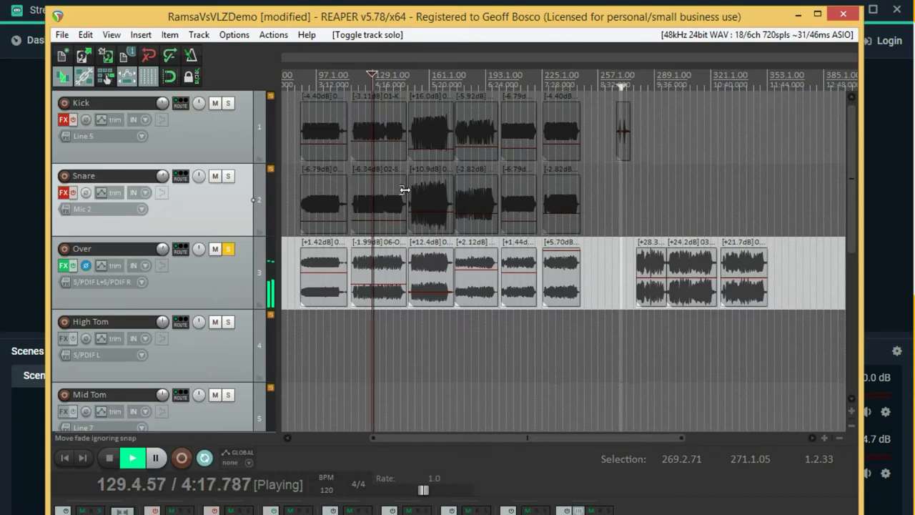
{"action": "left_click", "coordinate": [557, 77]}
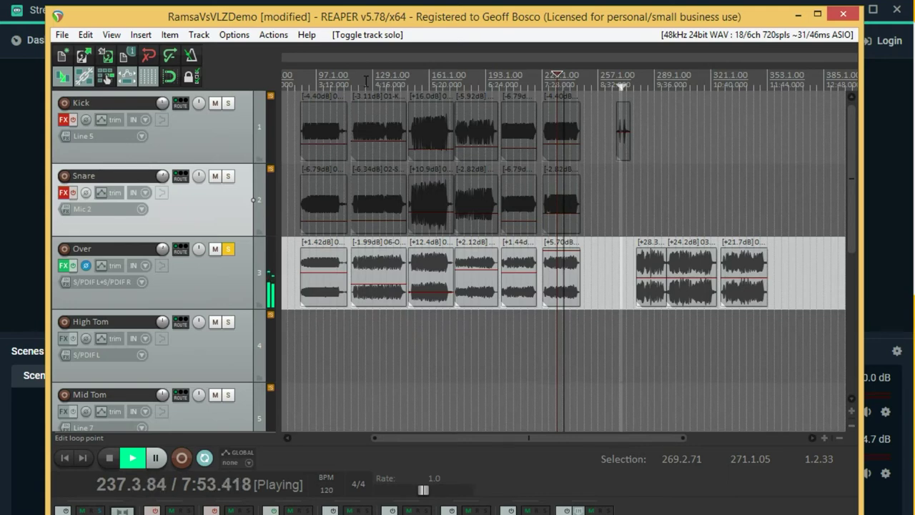
{"action": "key", "text": "space"}
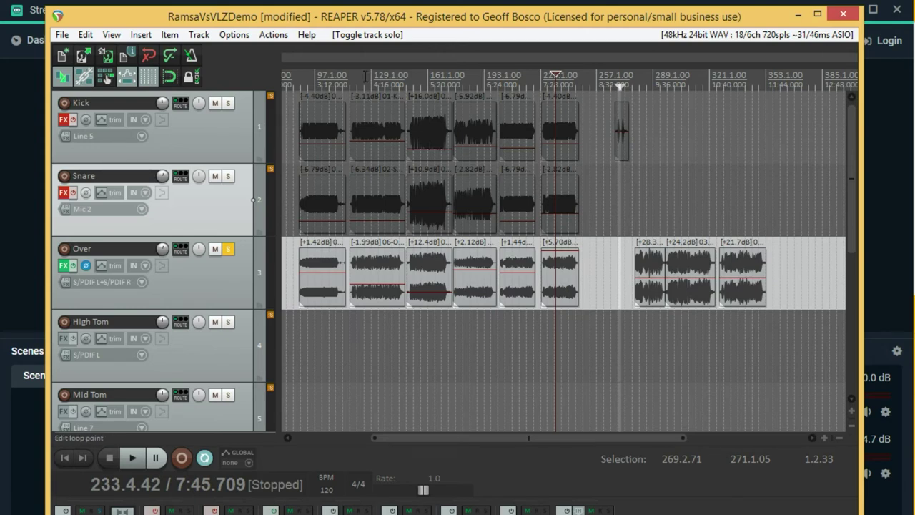
{"action": "left_click", "coordinate": [360, 80]}
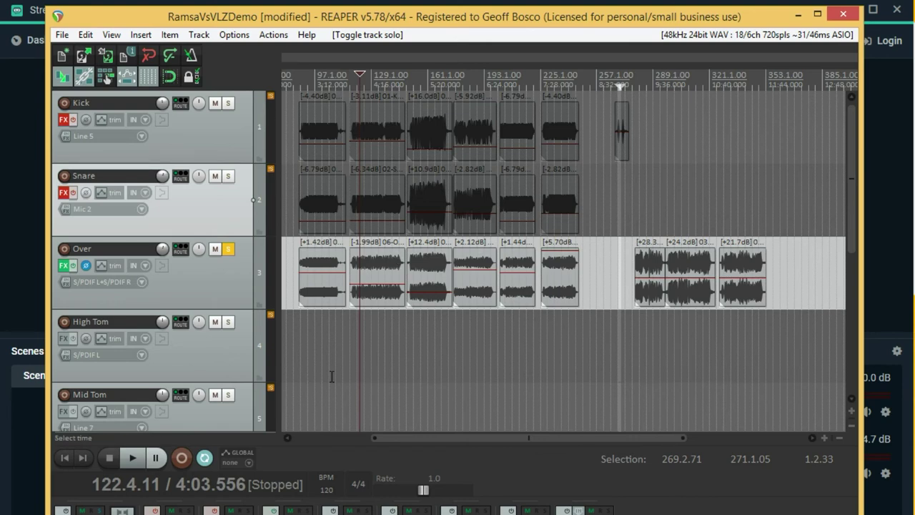
{"action": "left_click", "coordinate": [228, 248]}
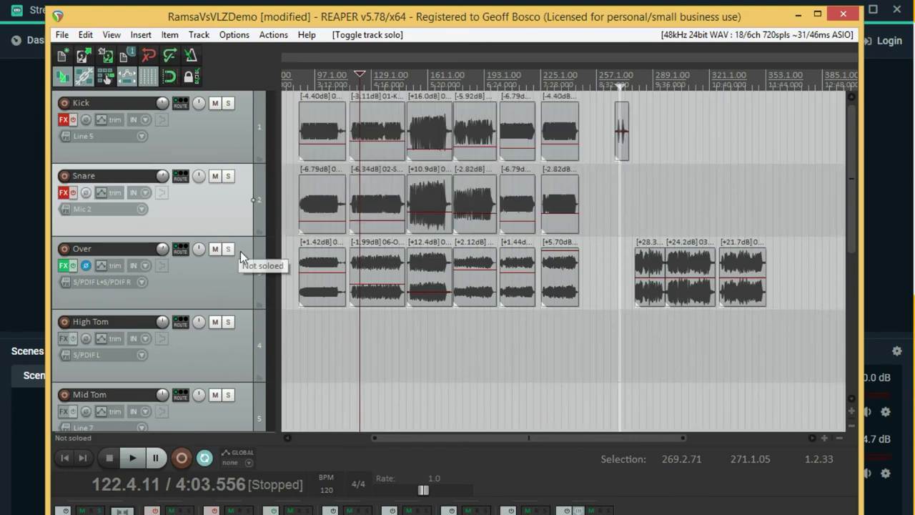